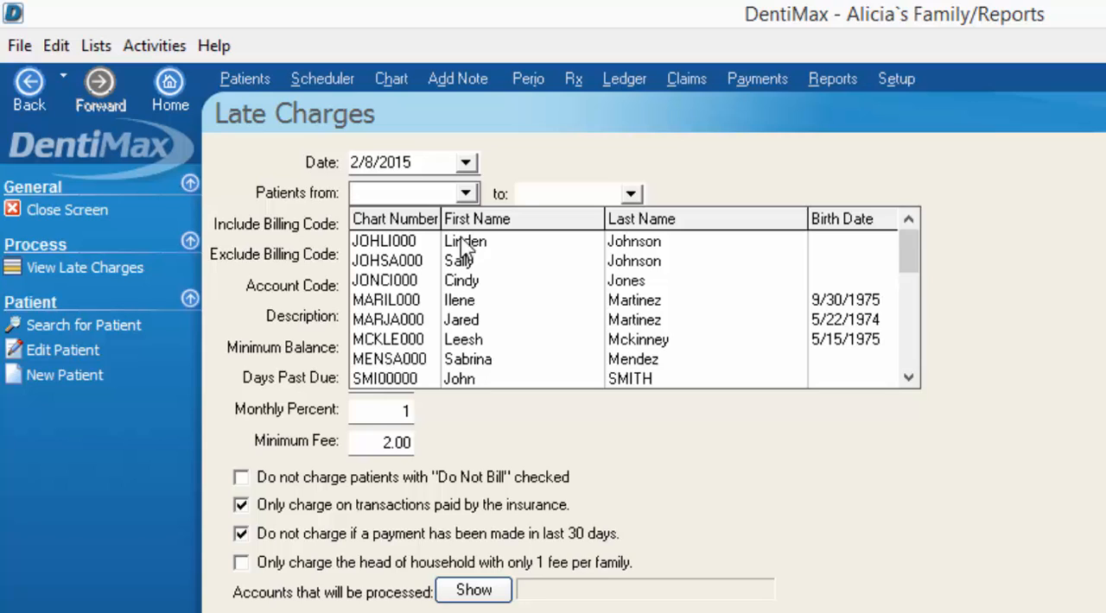
Exclude billing code E from the late charges
click(288, 216)
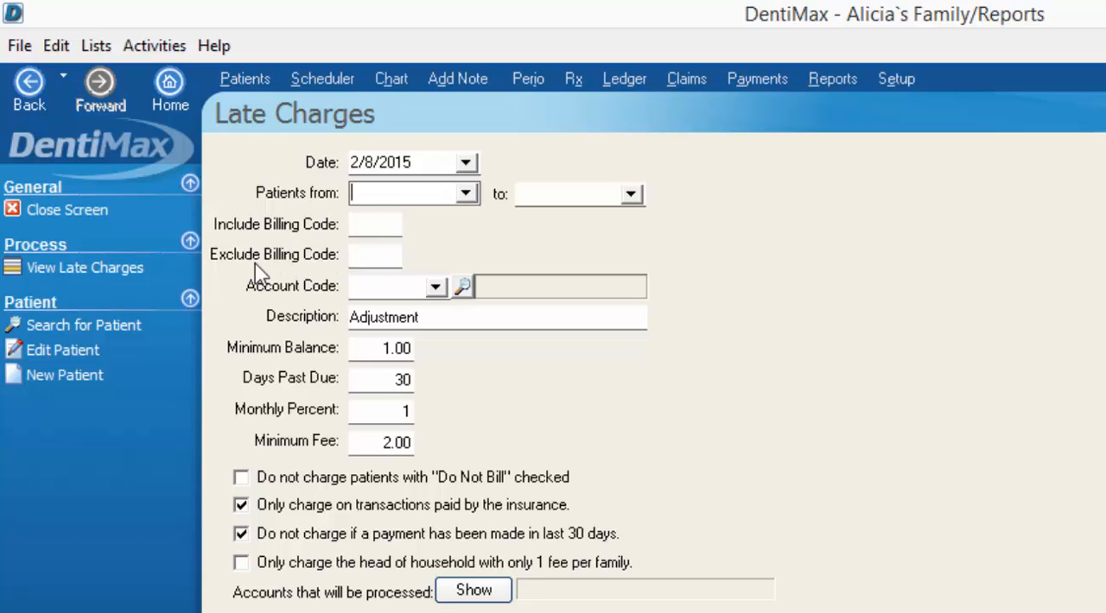
click(370, 254)
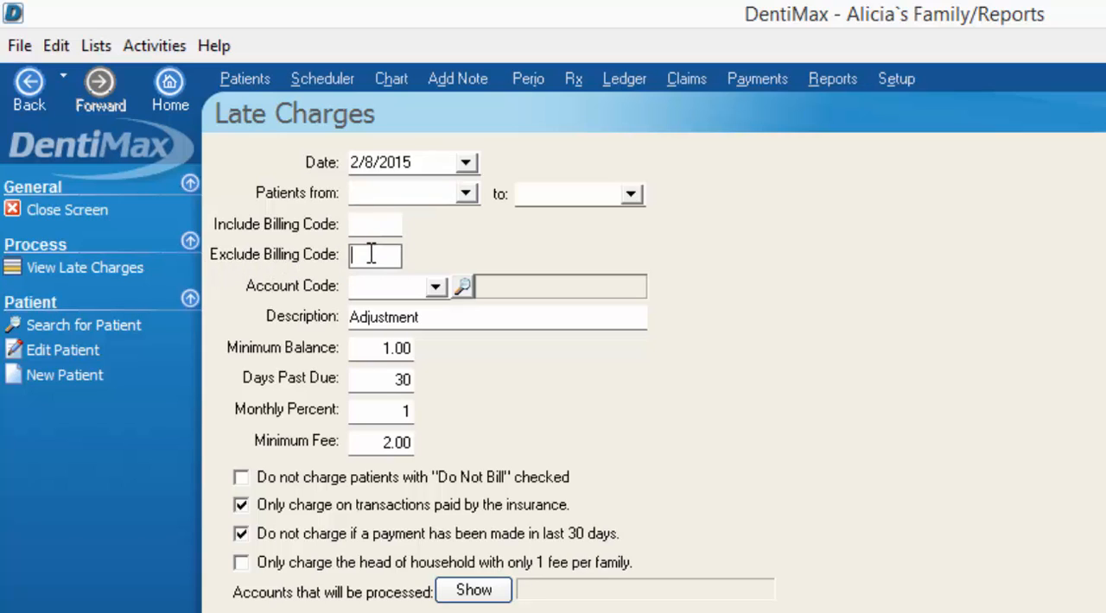
text(E)
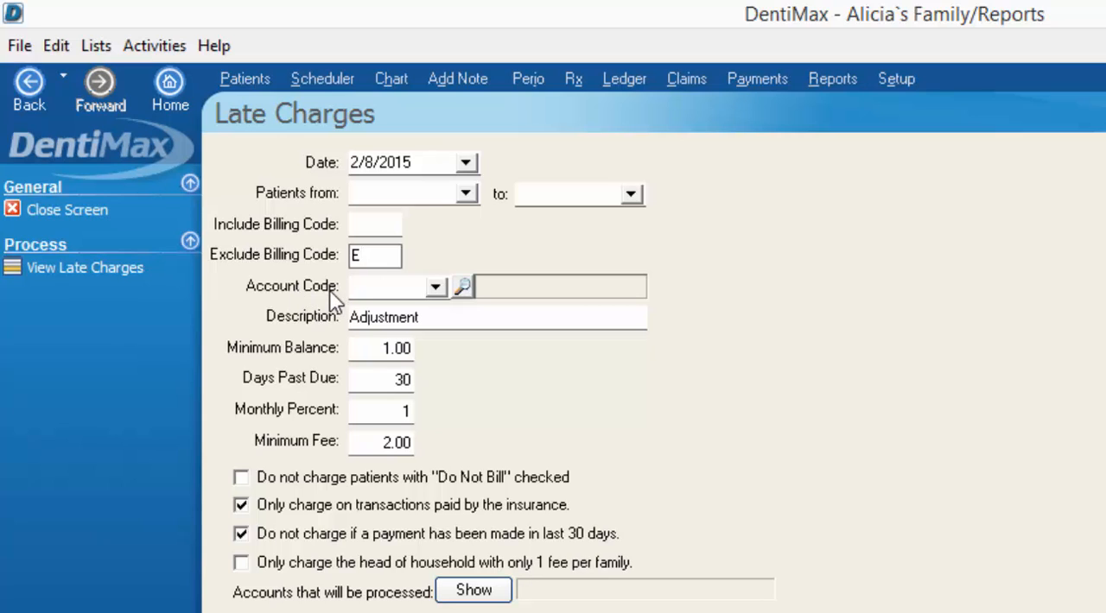
Open the account code search from the late charges form and start a new service code
click(434, 288)
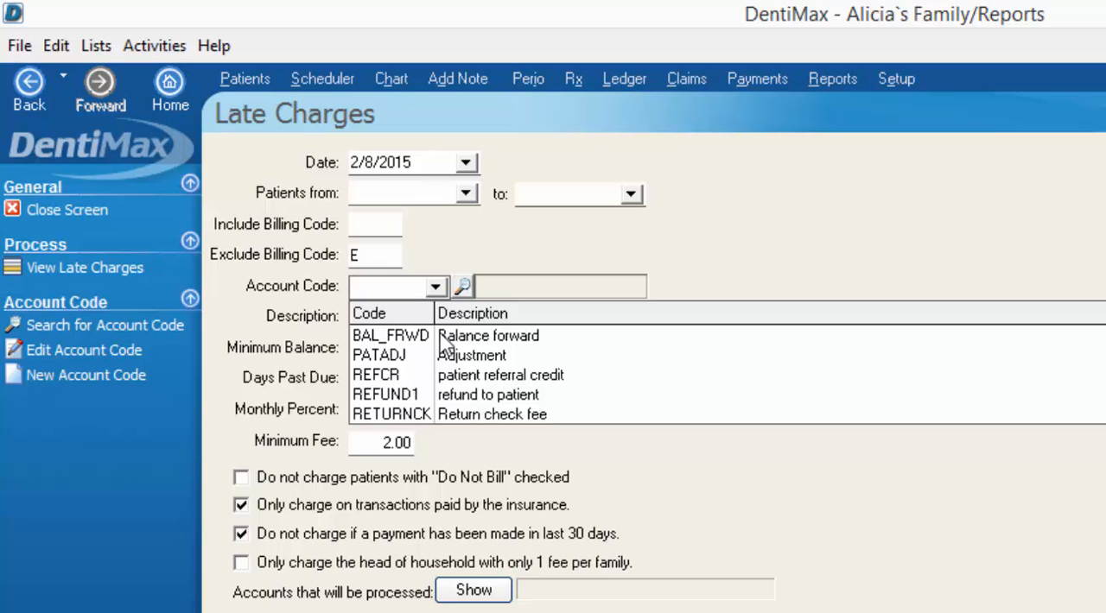
click(464, 290)
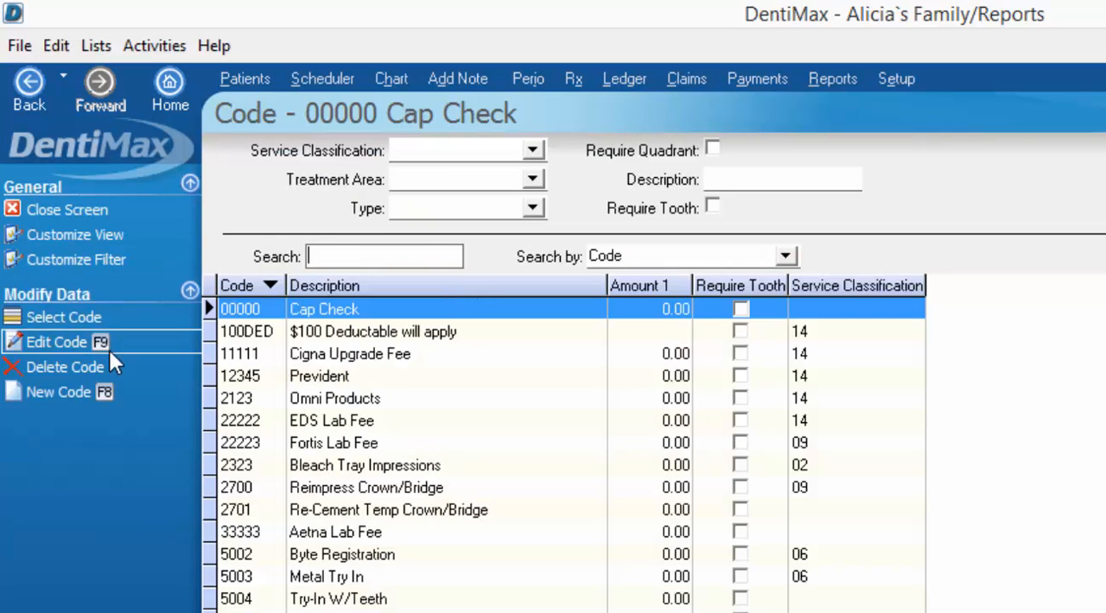
click(78, 397)
click(307, 205)
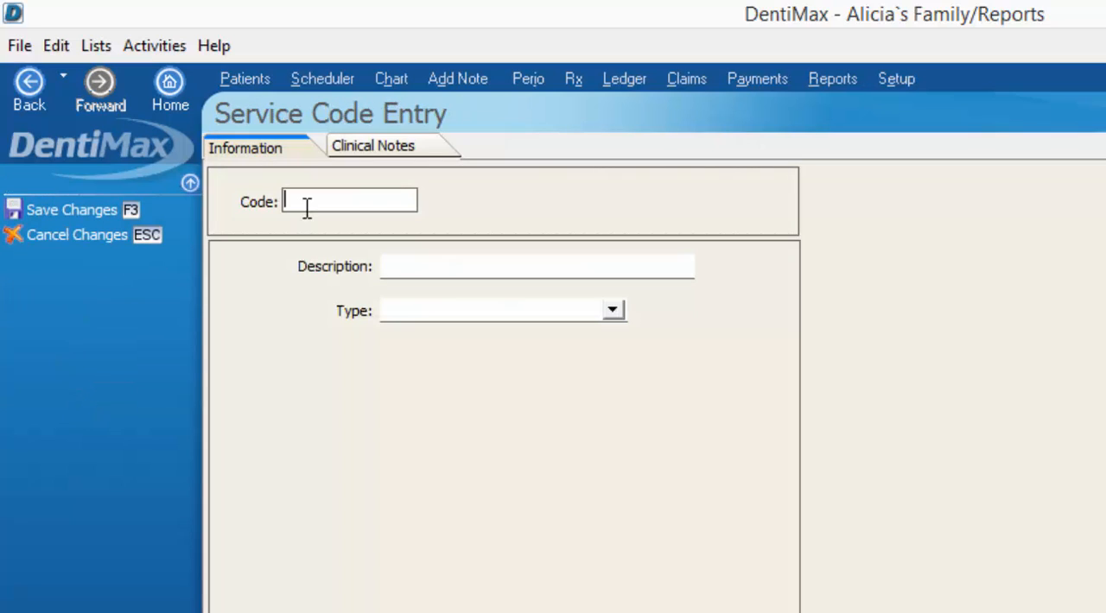
text(INTEREST)
key(BackSpace)
key(BackSpace)
key(BackSpace)
key(BackSpace)
key(BackSpace)
key(BackSpace)
key(BackSpace)
key(BackSpace)
text(FINANCE)
drag(343, 198, 165, 190)
key(BackSpace)
text(LATE)
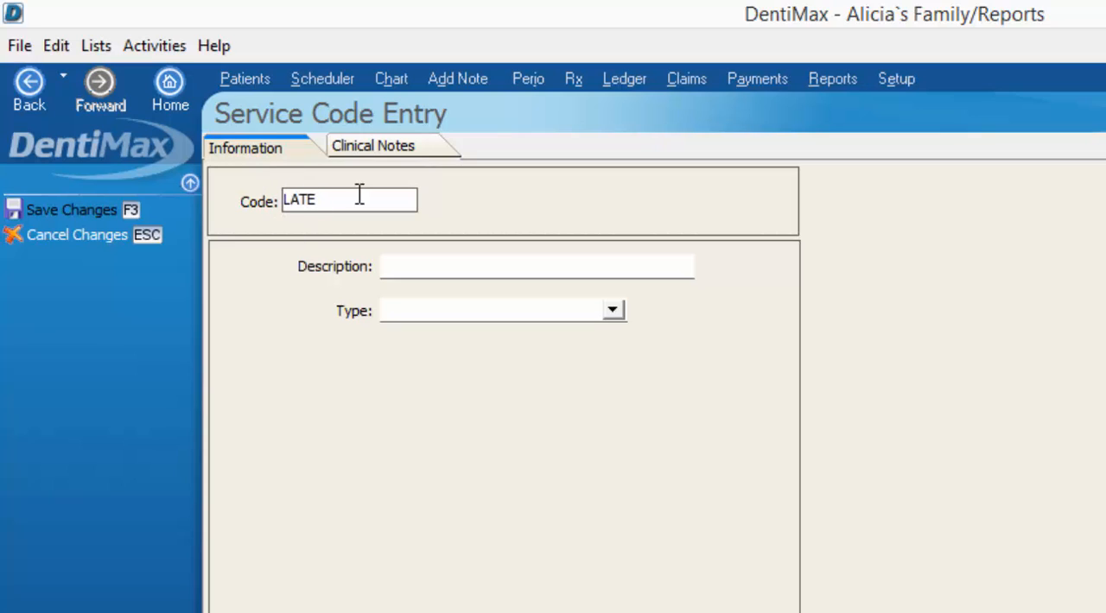
key(BackSpace)
key(BackSpace)
key(BackSpace)
key(BackSpace)
Enter FINANCE as the new service code and Finance Charge as its description
text(FINANCE)
key(Tab)
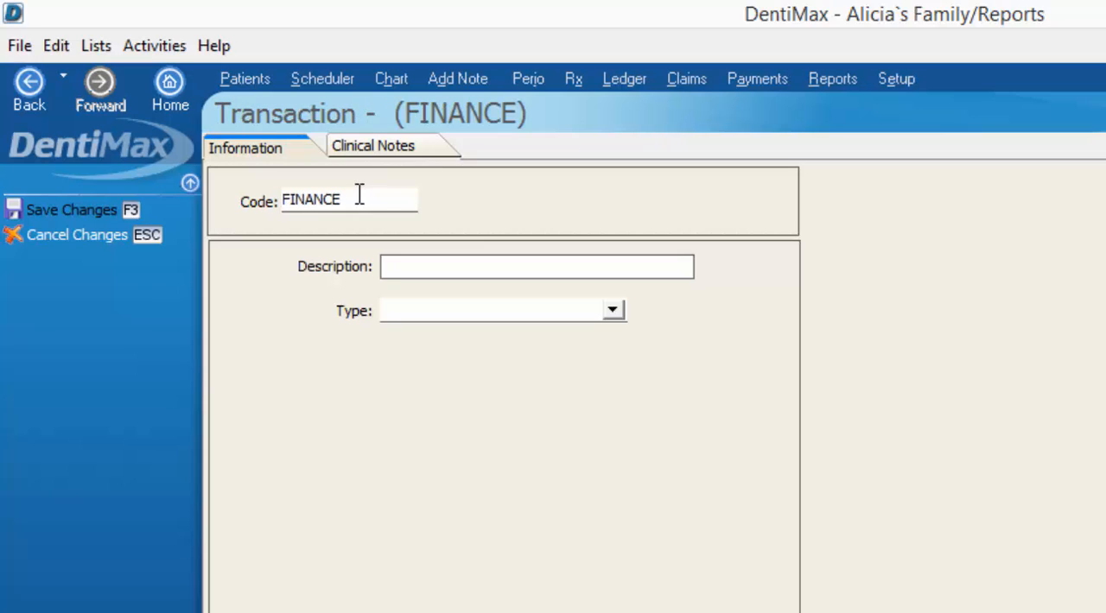
text(Finanance Charge)
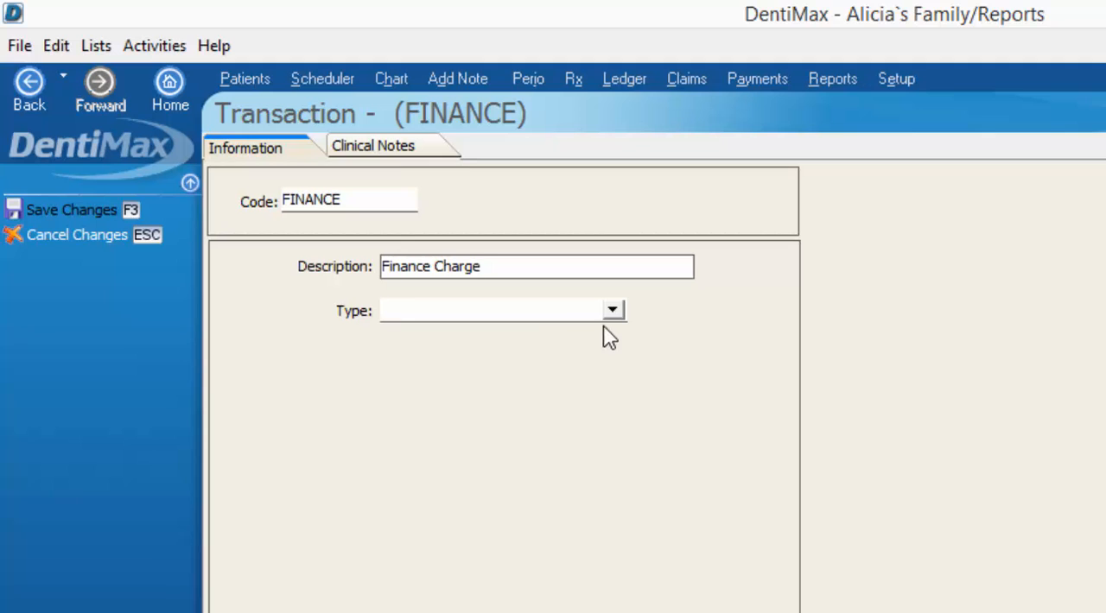
Make the new code an Adjustment type that allows a positive amount, and save it
click(612, 310)
click(475, 367)
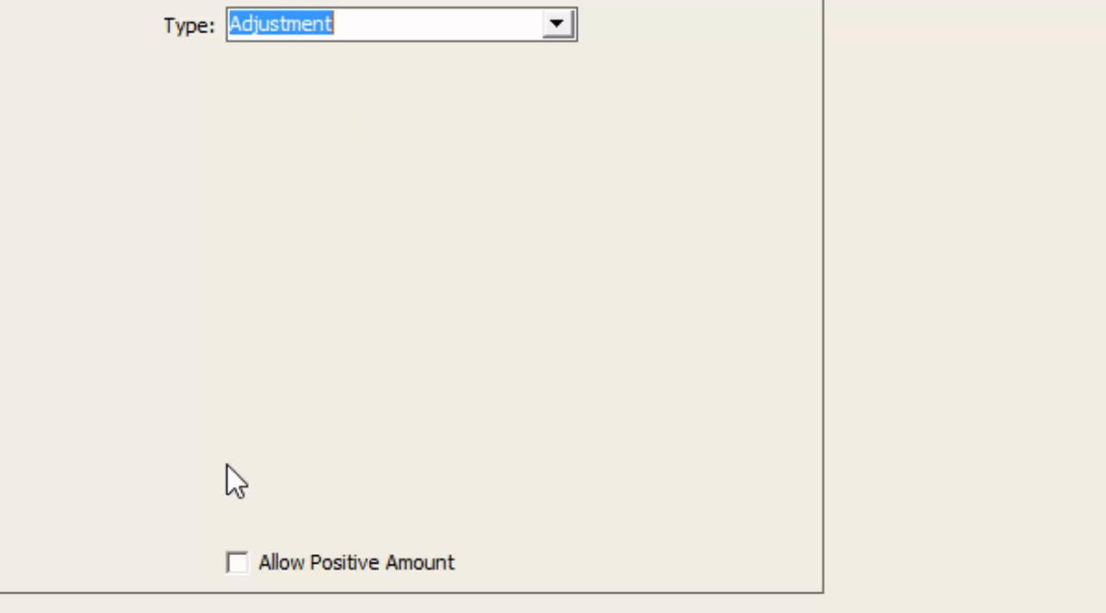
click(240, 564)
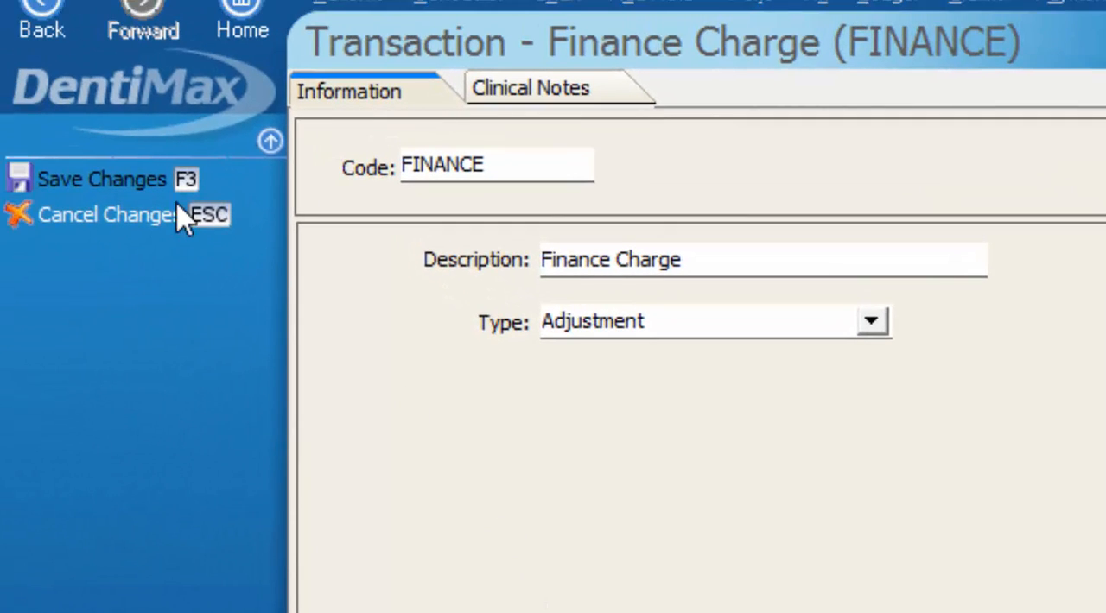
click(121, 181)
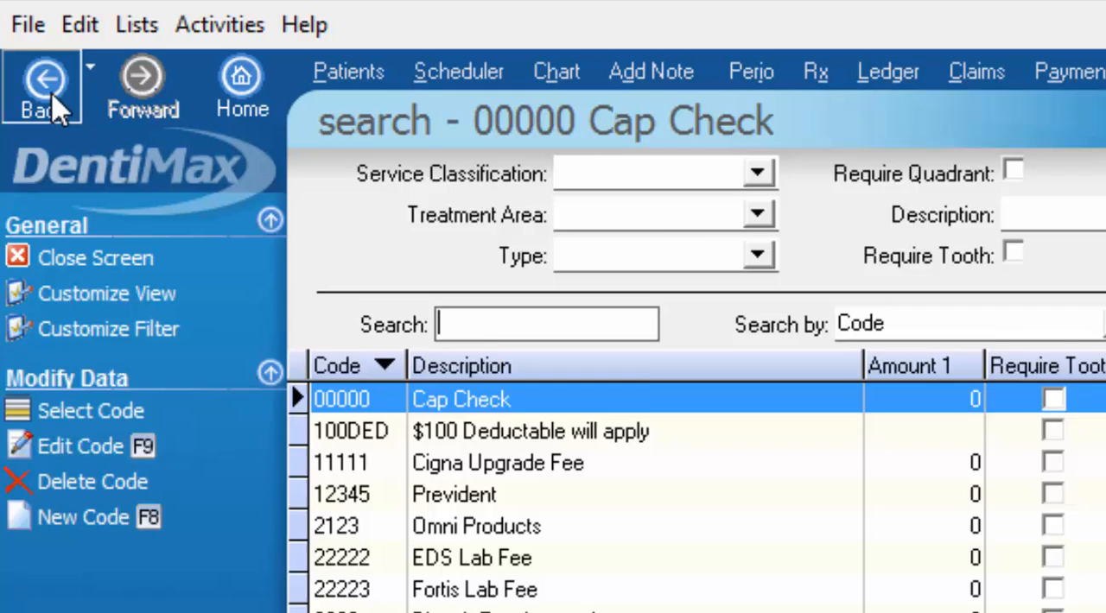
Return to the late charges form and choose FINANCE as the account code
click(44, 56)
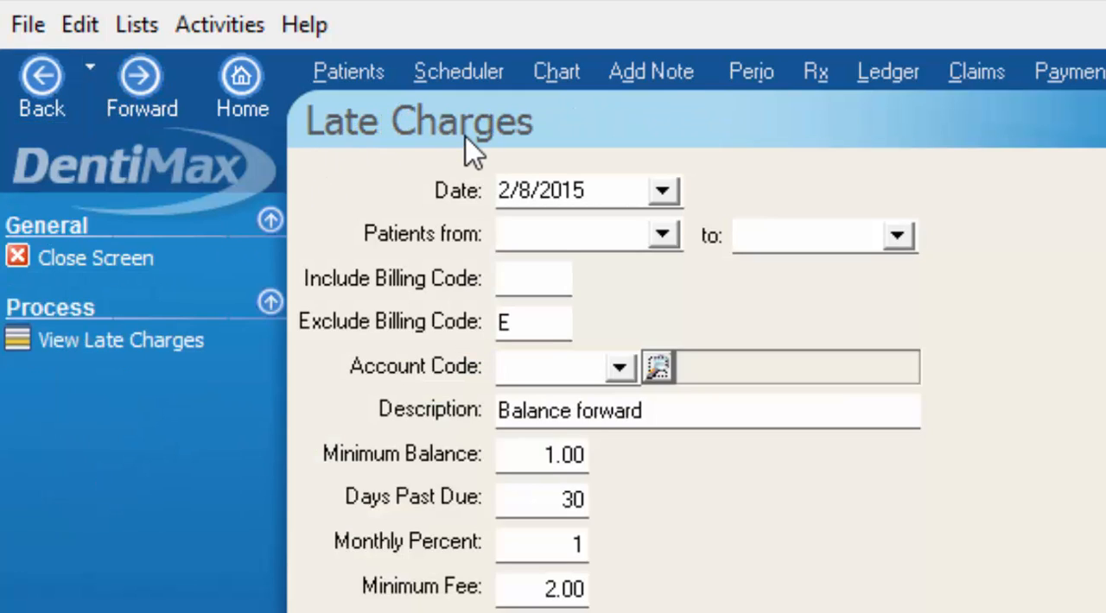
click(619, 369)
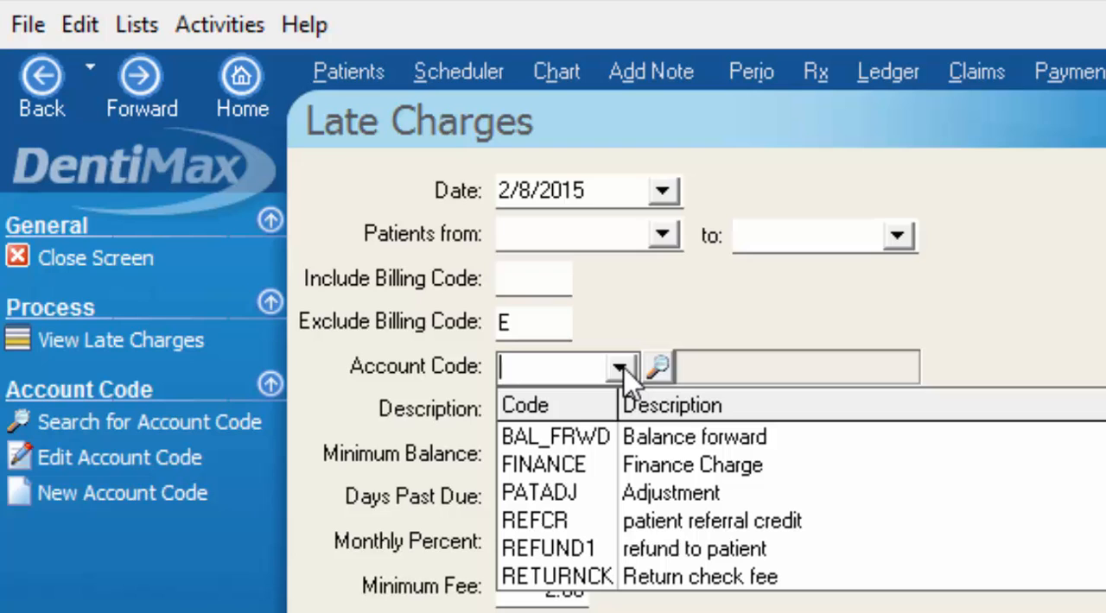
click(553, 469)
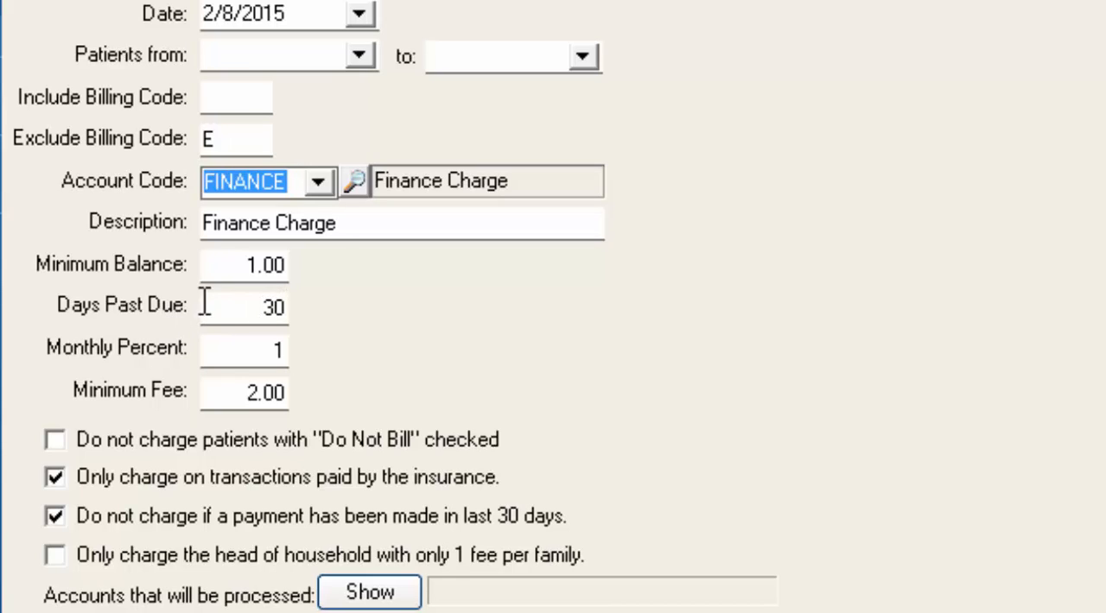
Set the days past due to 45 and the monthly percent to 5
click(285, 309)
drag(285, 309, 204, 309)
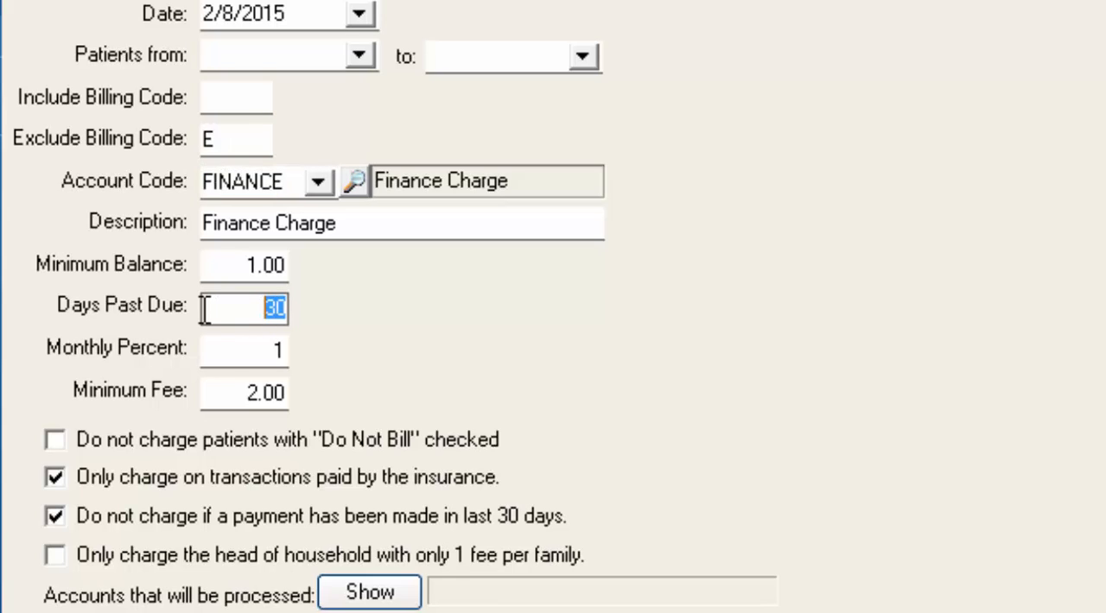
text(45)
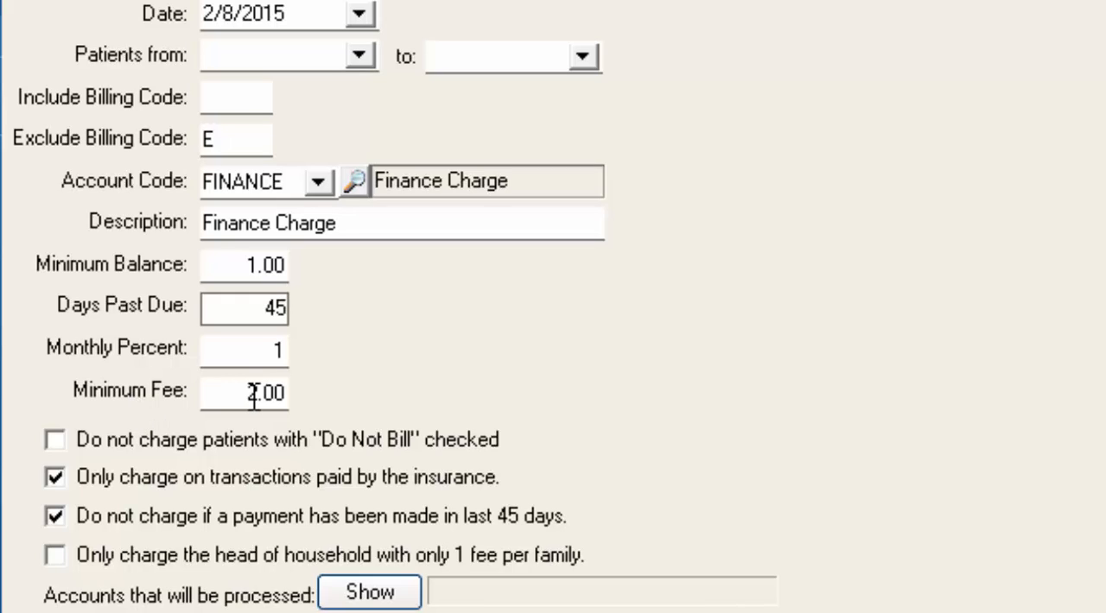
click(268, 350)
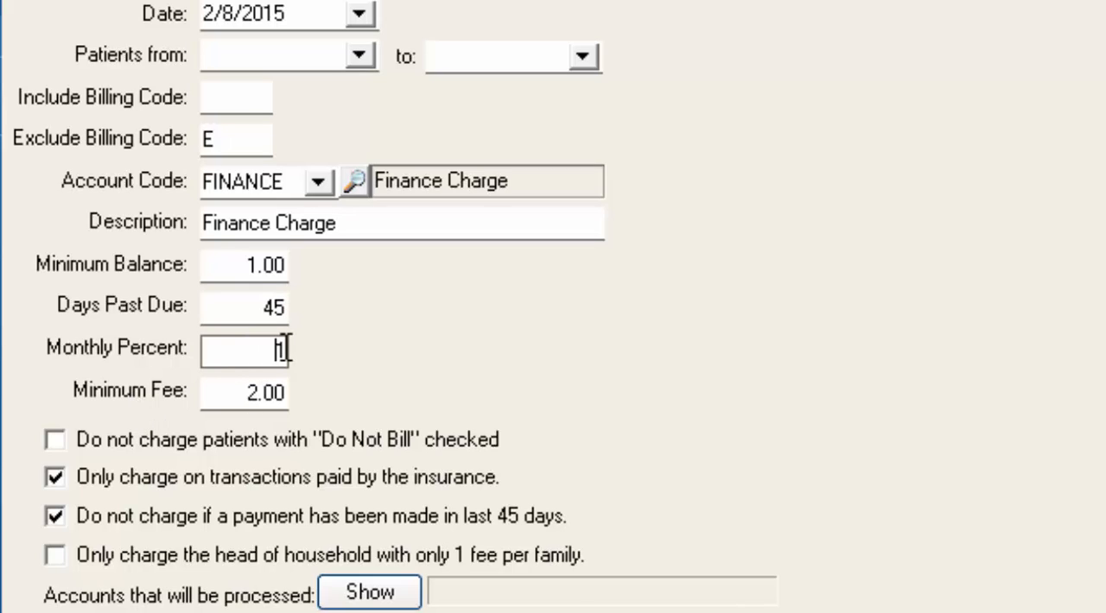
drag(278, 349, 221, 351)
key(BackSpace)
text(5)
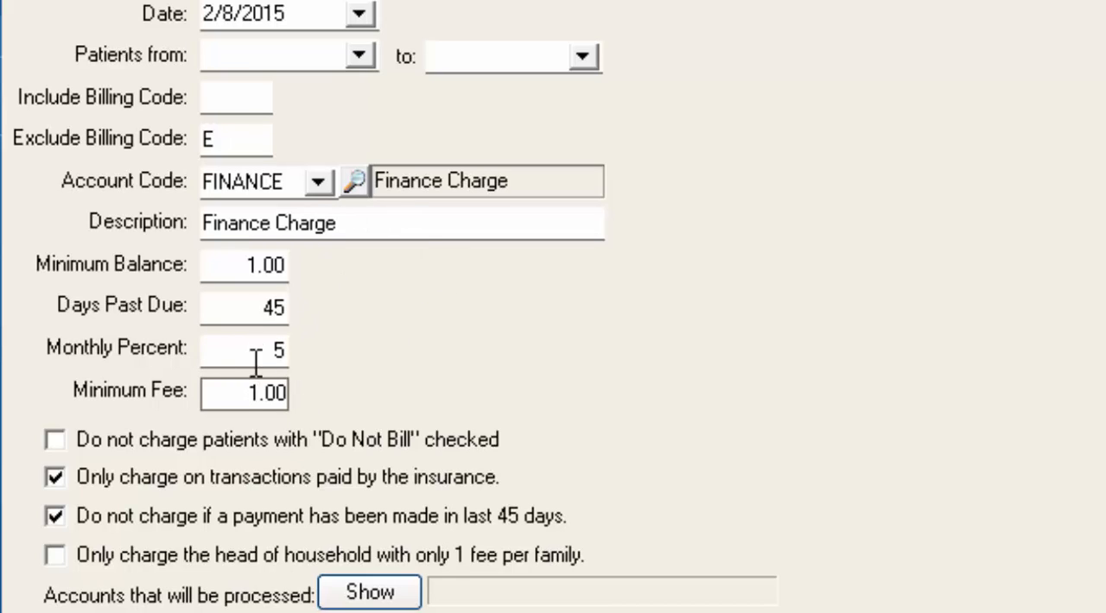
Set the minimum fee to 2.50 and enable the option not to charge patients with "Do Not Bill" checked
drag(280, 394, 196, 404)
text(0)
text(2.5)
key(Tab)
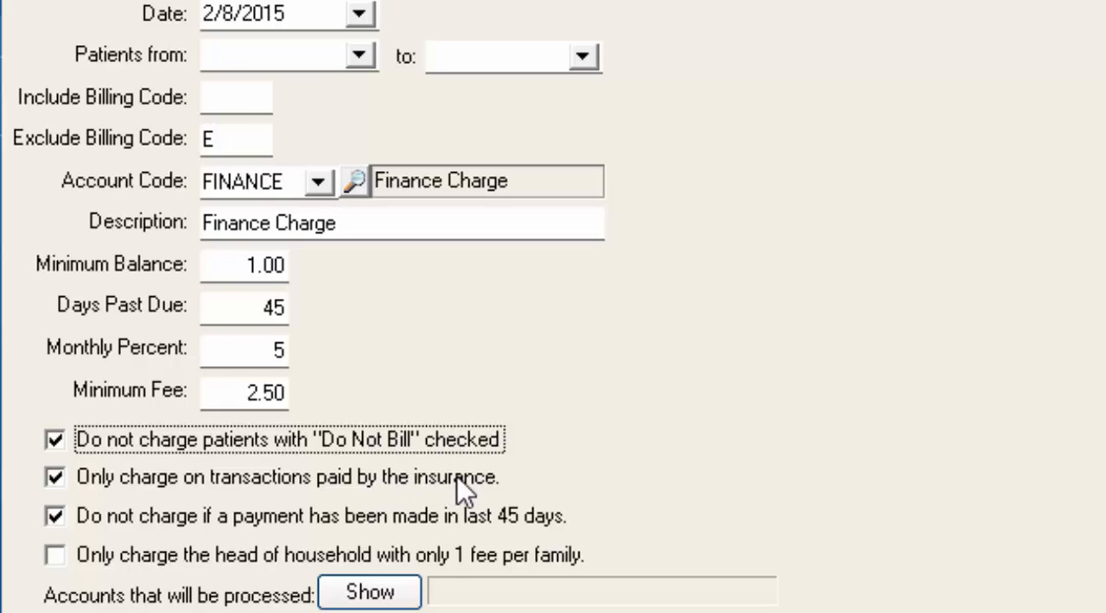
Turn off the insurance-paid-only and recent-payment restrictions, and show the accounts that will be processed
click(53, 478)
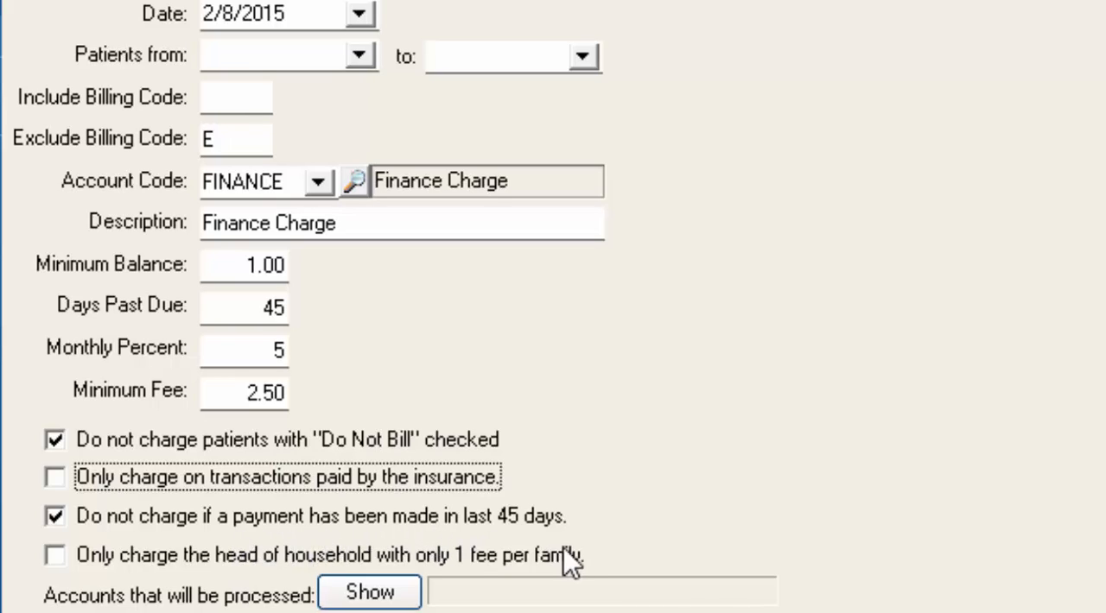
click(54, 517)
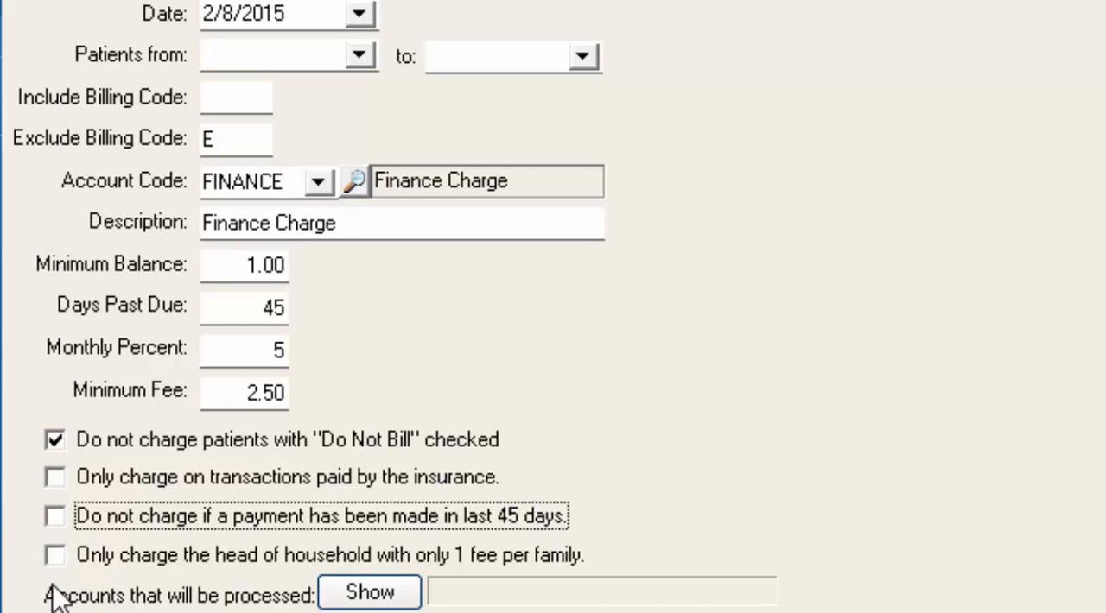
click(354, 604)
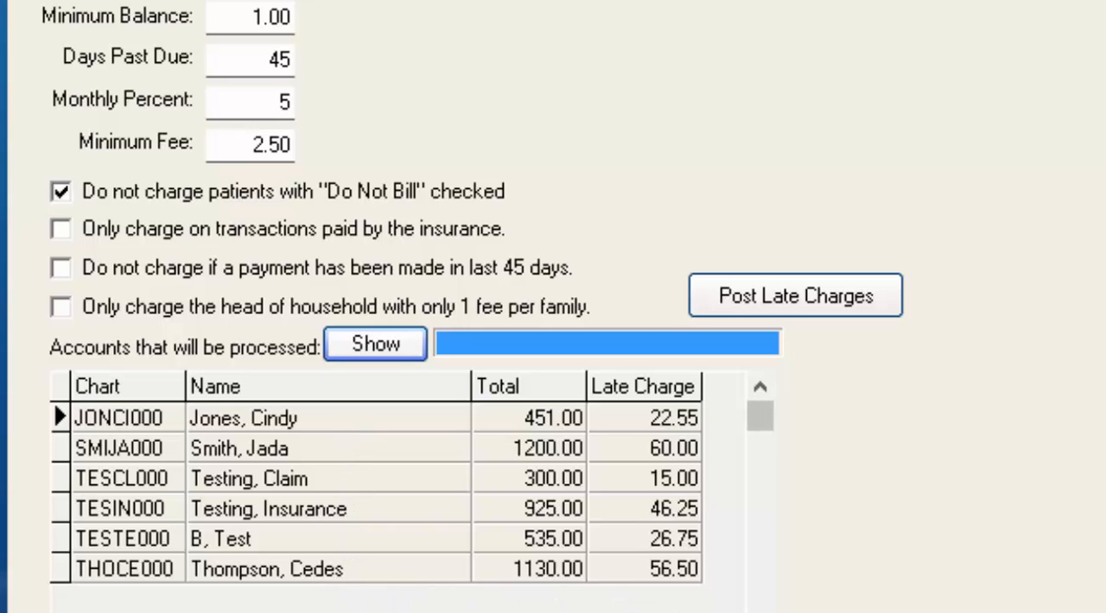
click(363, 572)
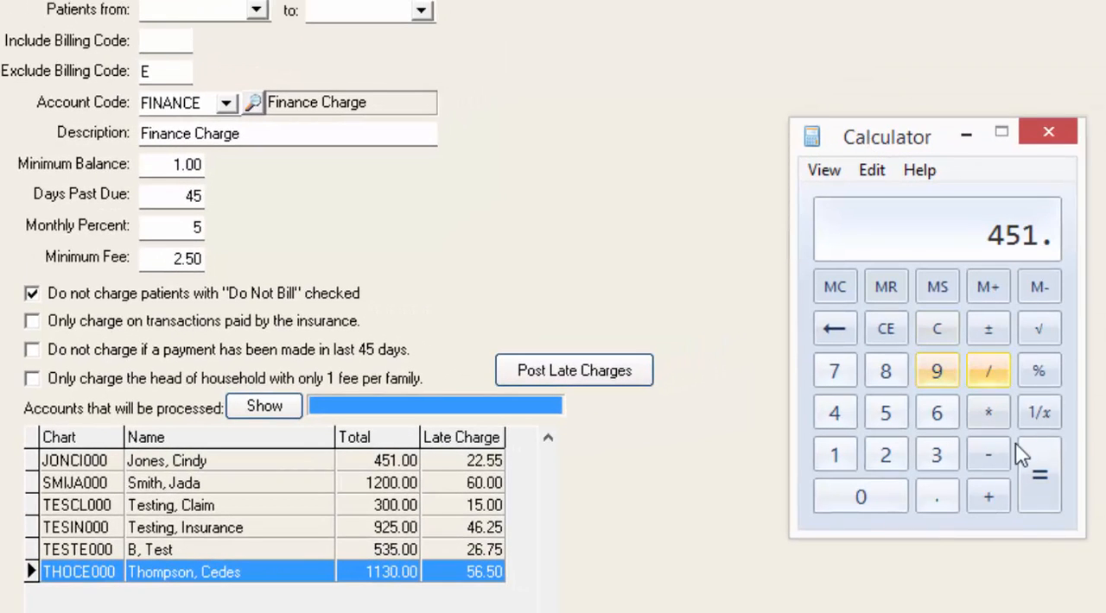
Multiply 451 by 0.05 in Calculator to check the first account's late charge
click(993, 422)
text(0.05)
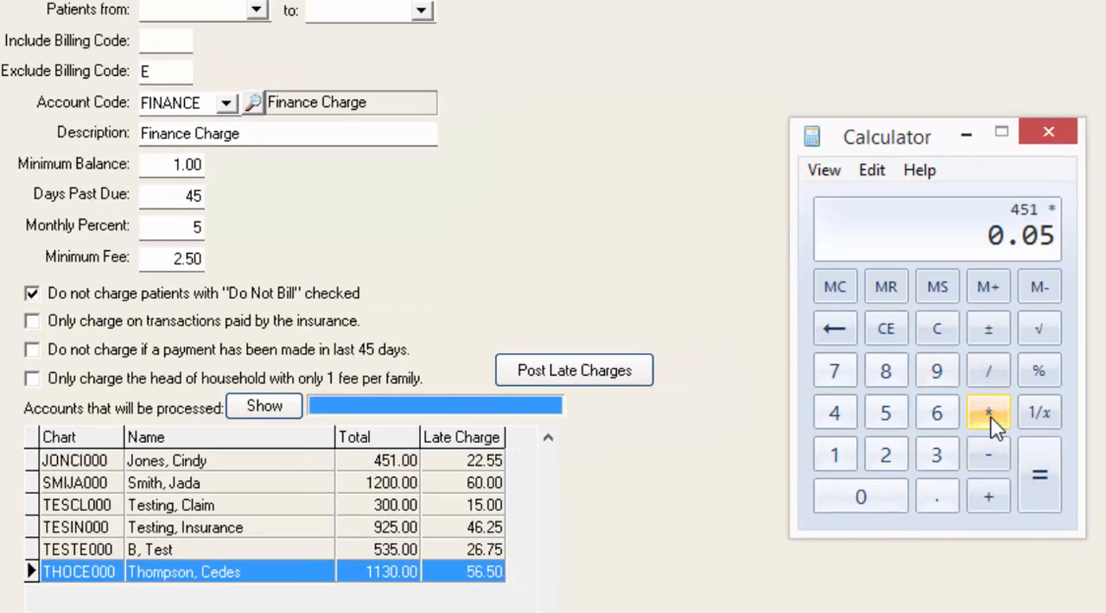
click(1036, 475)
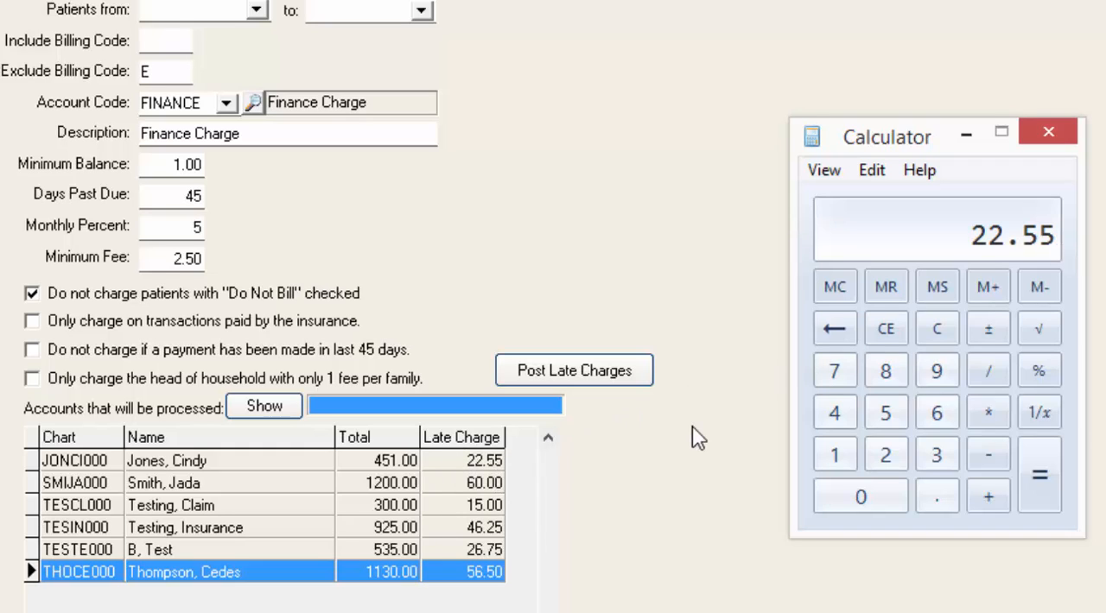
Post the late charges to the processed accounts and acknowledge the message
click(588, 384)
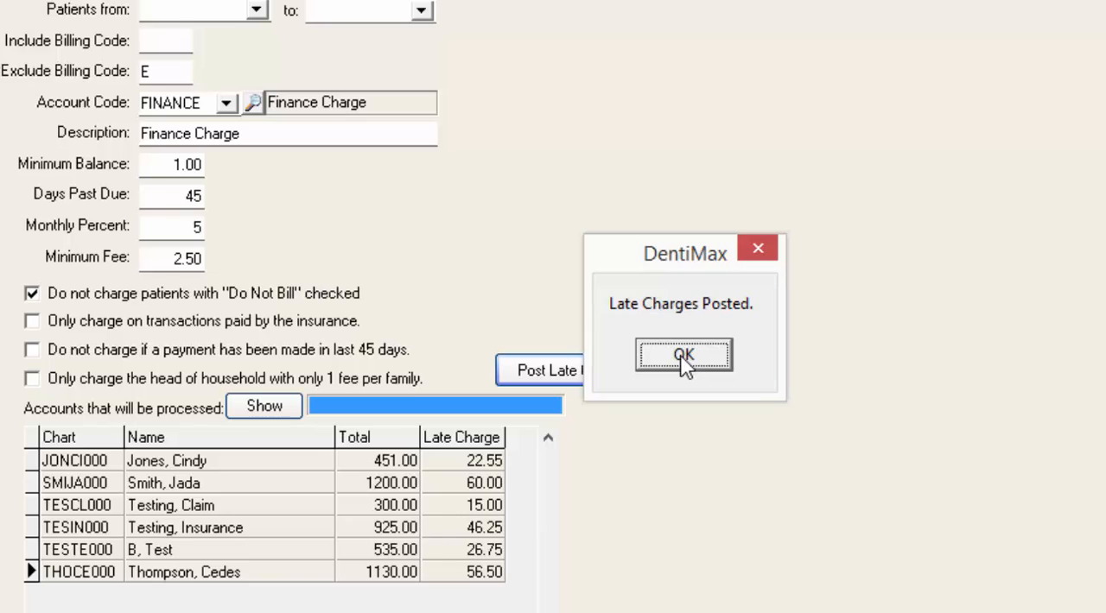
click(684, 361)
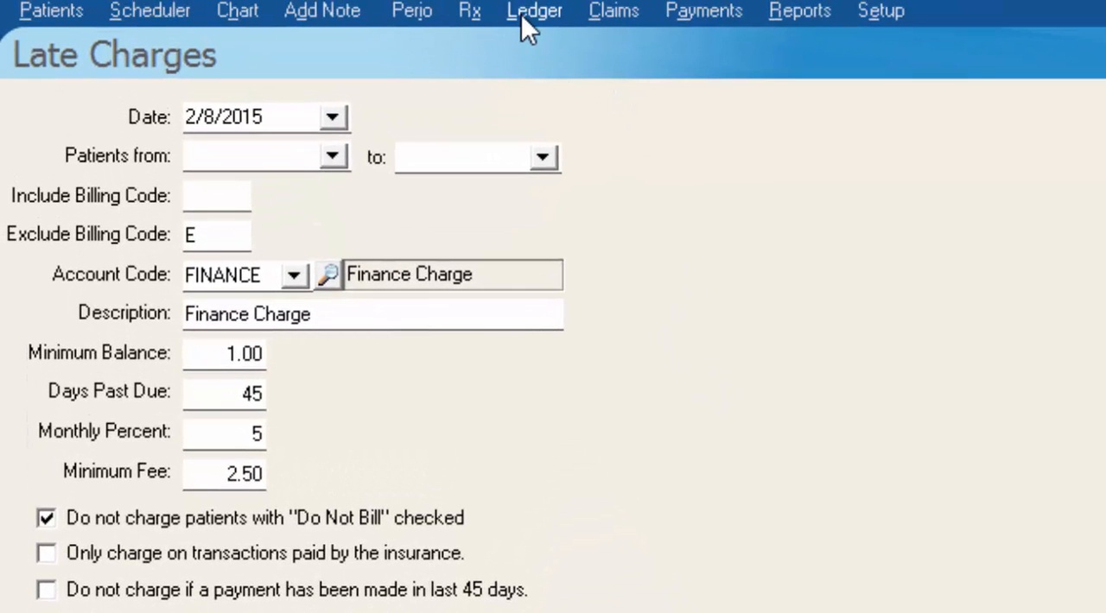
Open the ledger of the second patient on the processed accounts list to check the posted finance charge
click(523, 16)
click(204, 108)
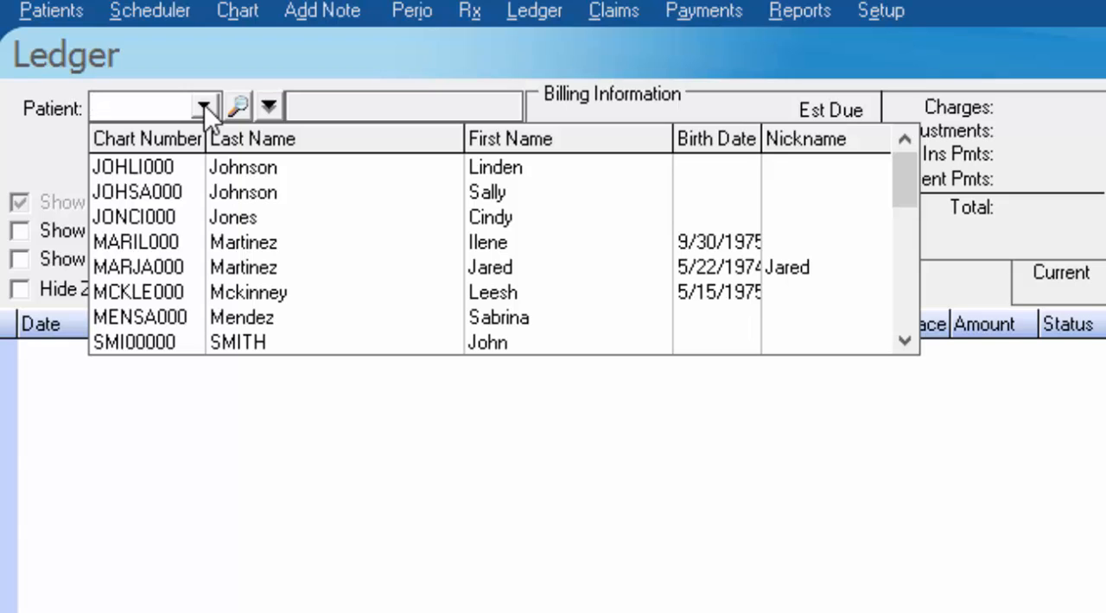
text(smij)
key(Return)
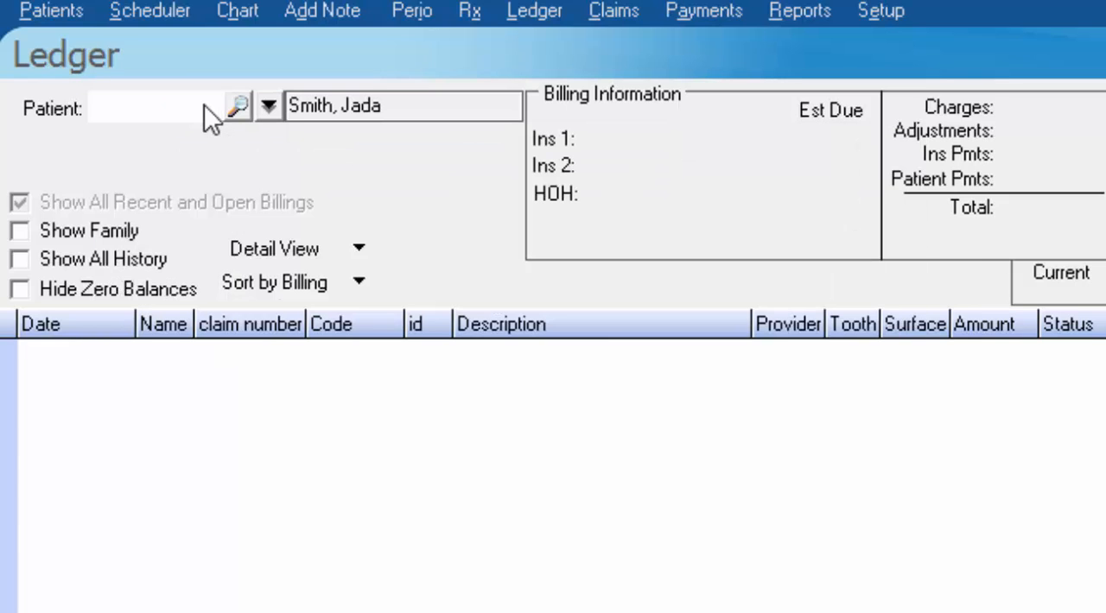
key(Return)
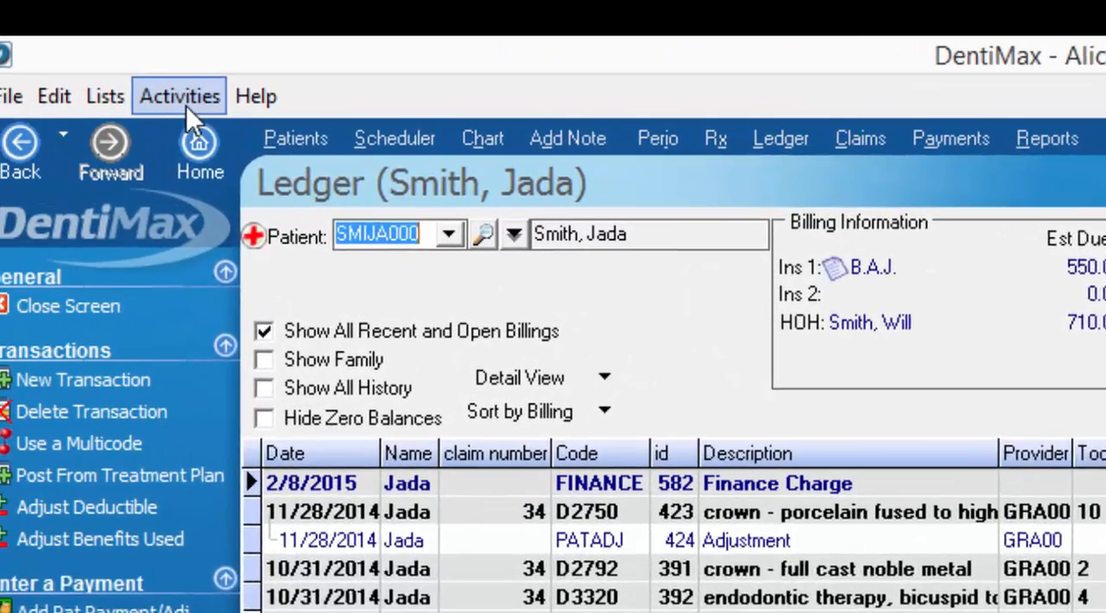
Reopen the Late Charges form and set the included billing code to O
click(207, 103)
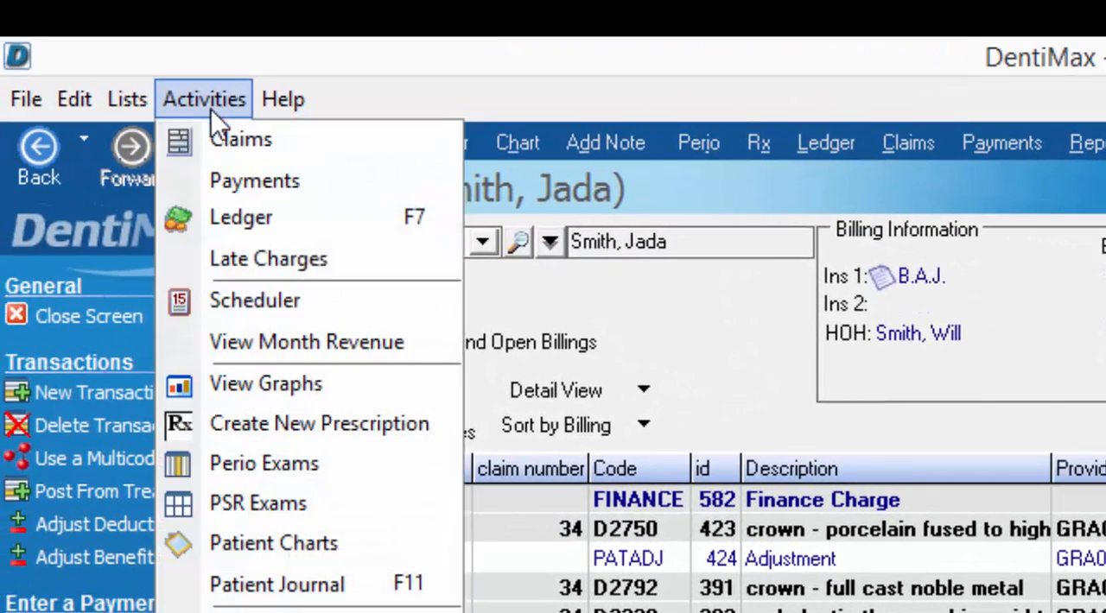
click(247, 255)
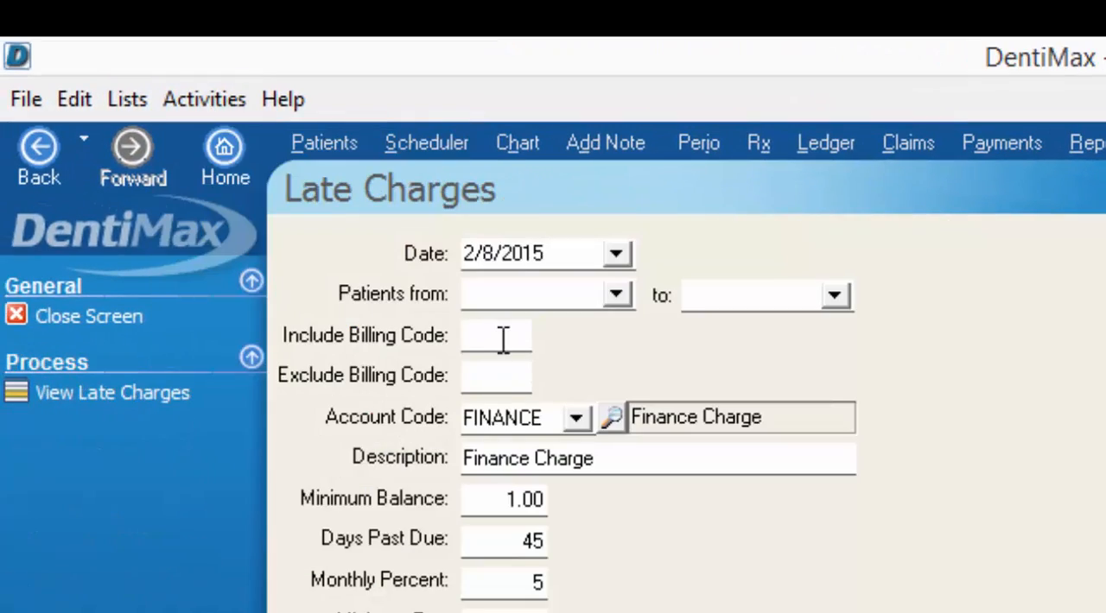
click(504, 339)
text(0)
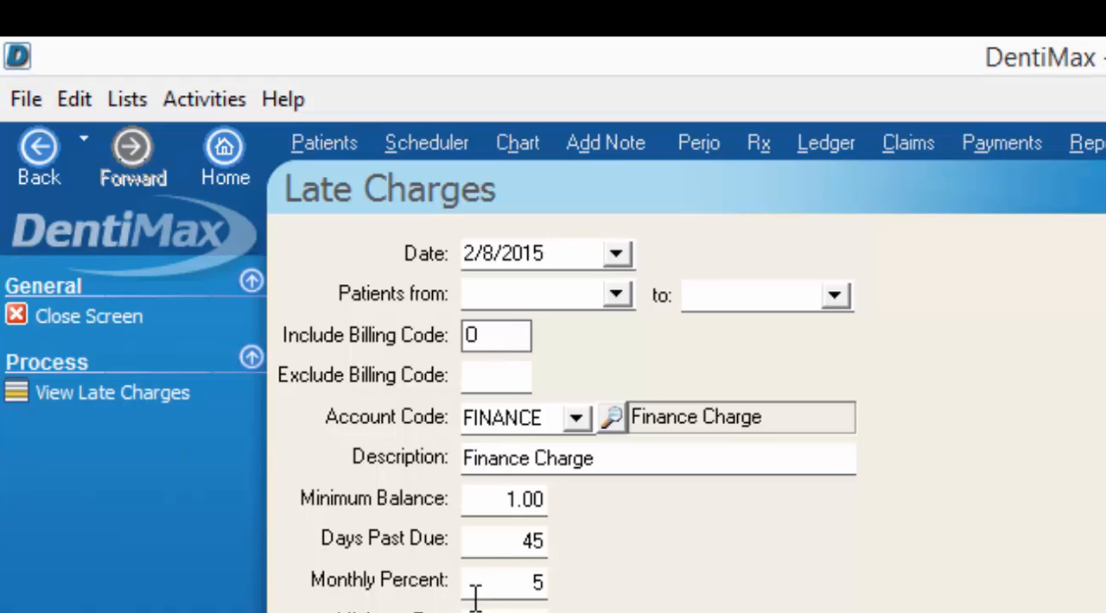
Set the monthly percent to 2.5 and the minimum balance to 50
click(513, 586)
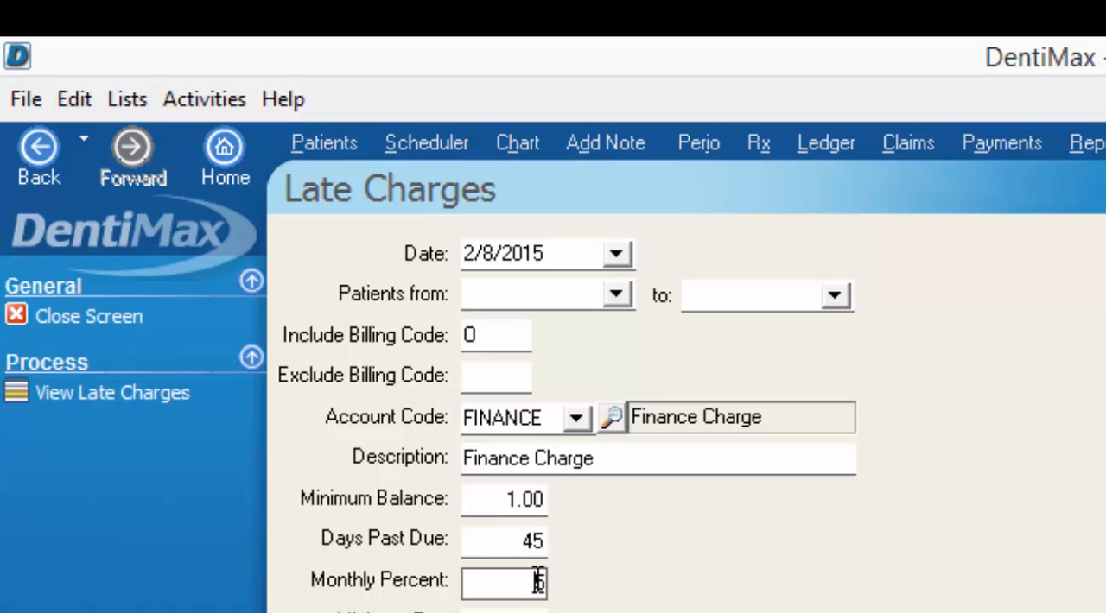
text(2.5)
click(471, 499)
drag(507, 499, 624, 508)
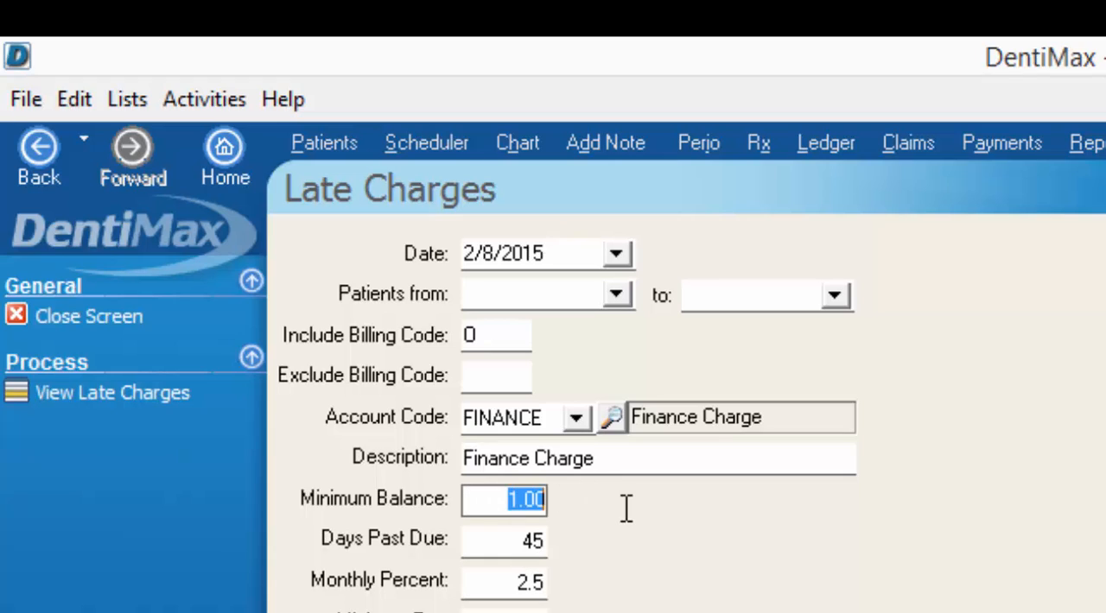
key(BackSpace)
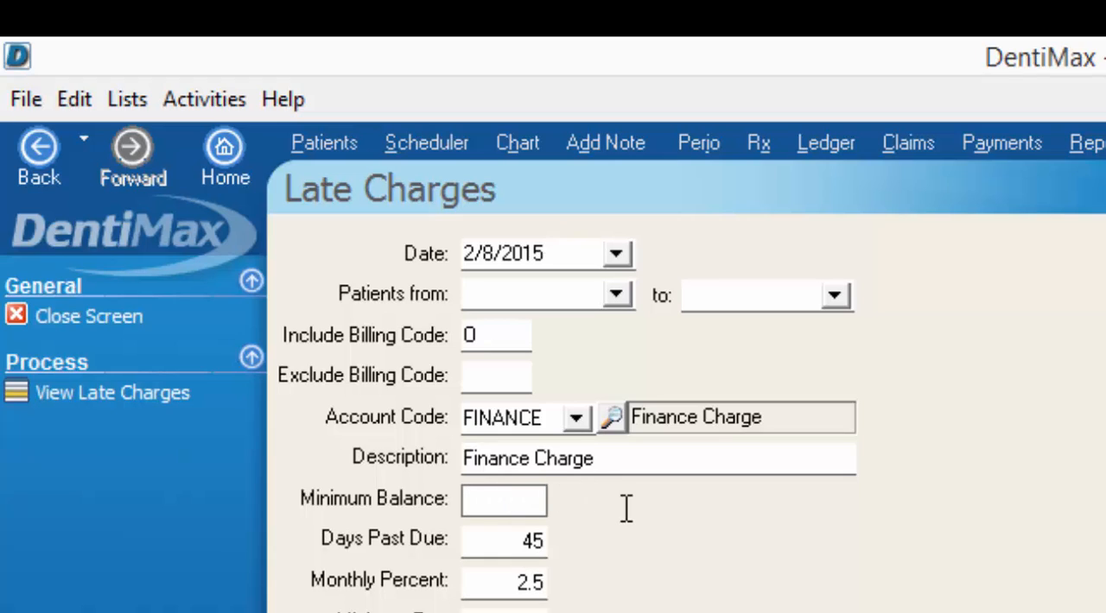
text(50)
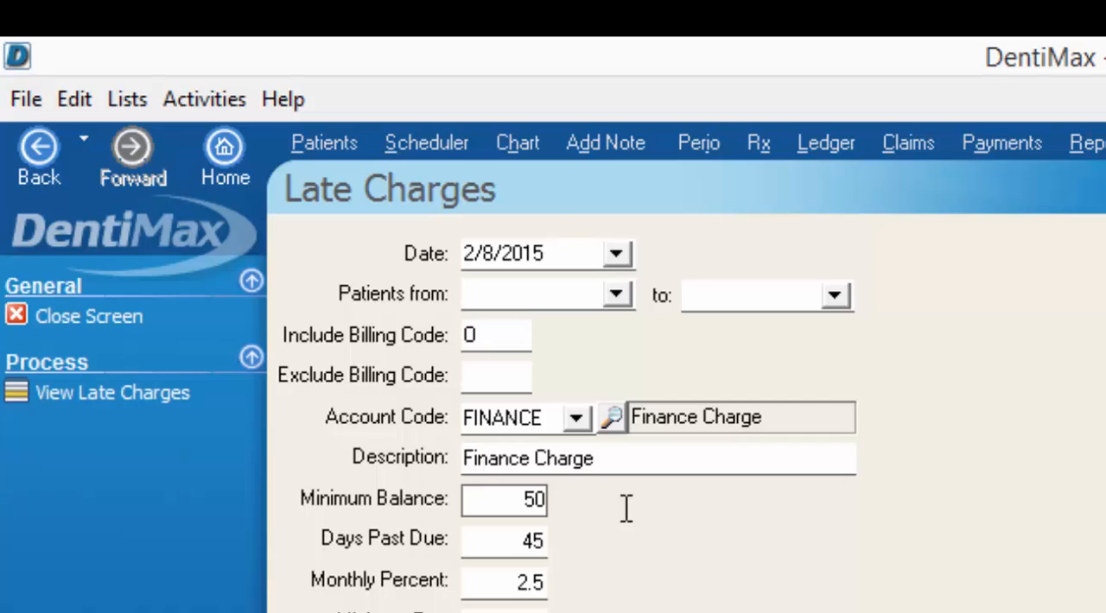